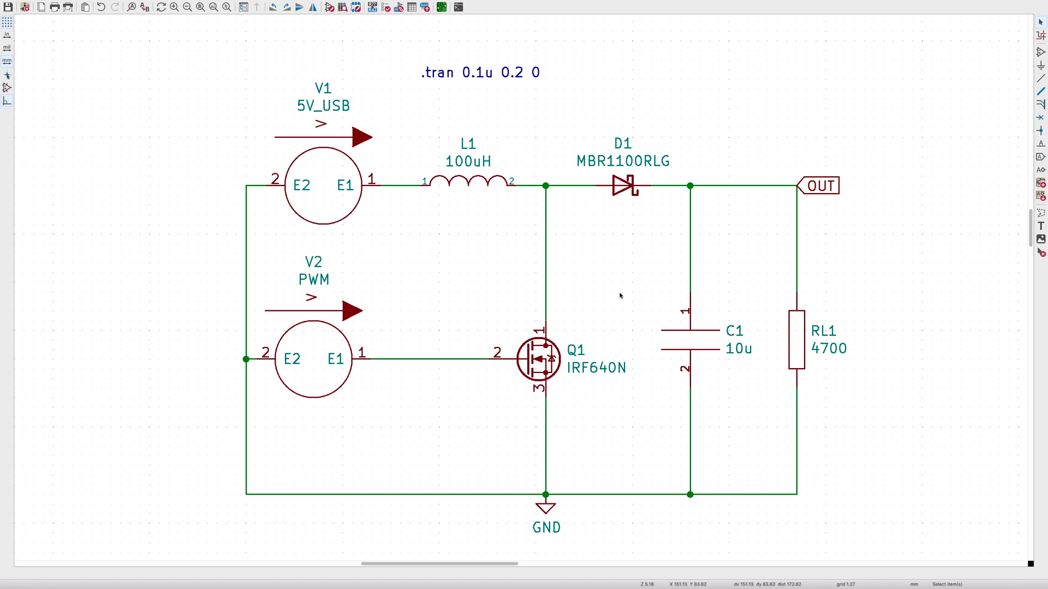
Browse the symbol library, previewing the simulation-only capacitor and inductor symbols.
key(a)
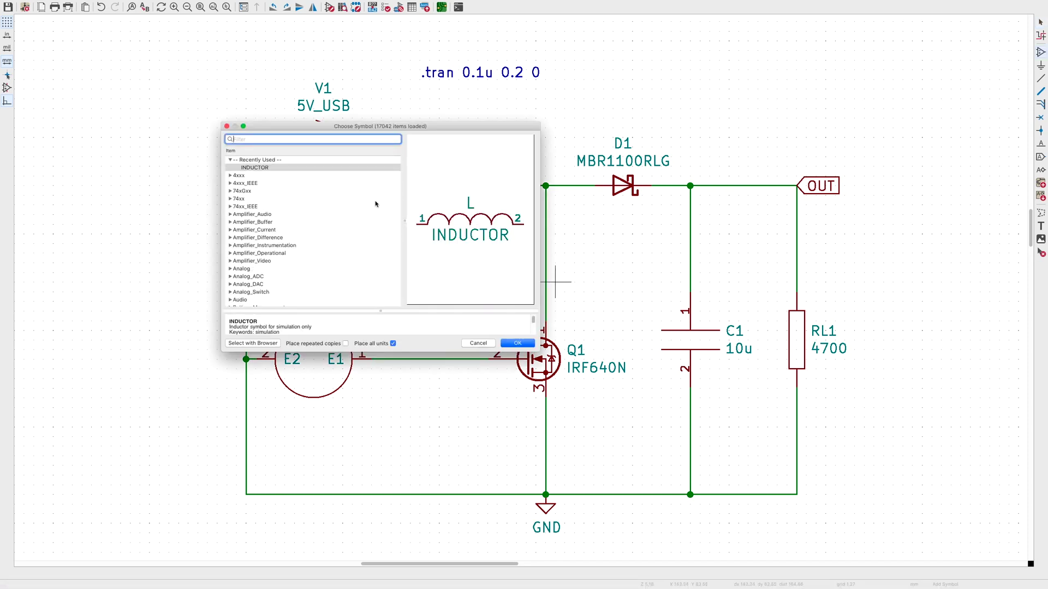
text(pspice)
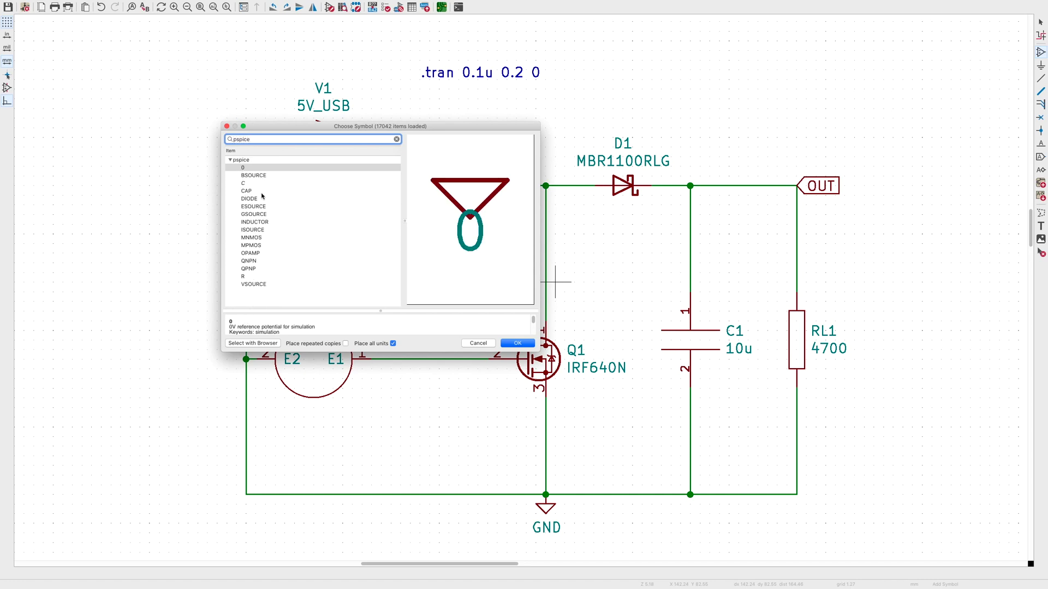
click(249, 191)
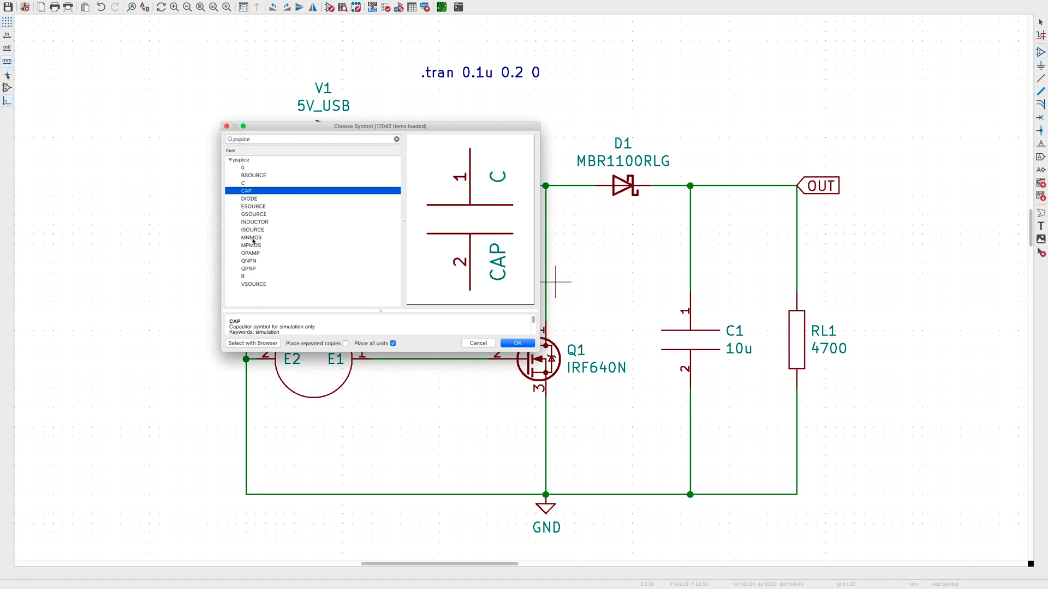
click(249, 222)
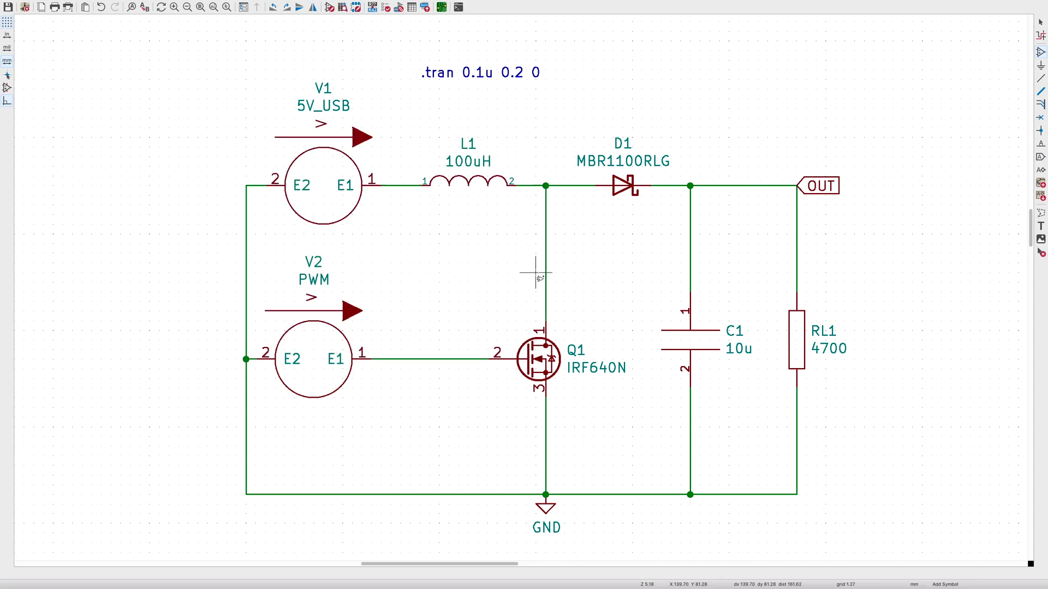
Inspect the simulation models of diode D1 and transistor Q1 without changing them.
double_click(624, 191)
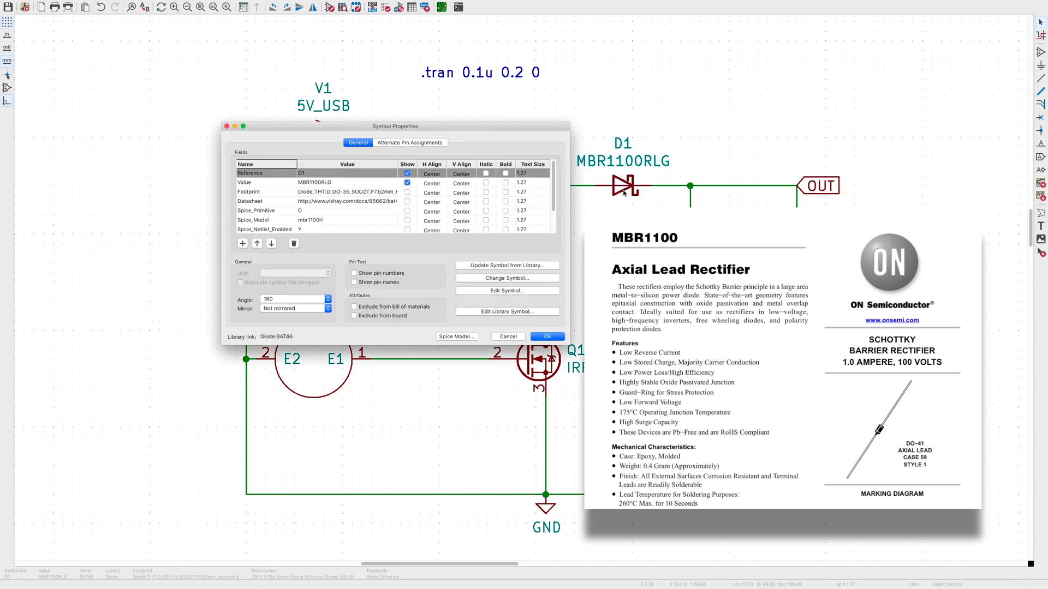
click(459, 337)
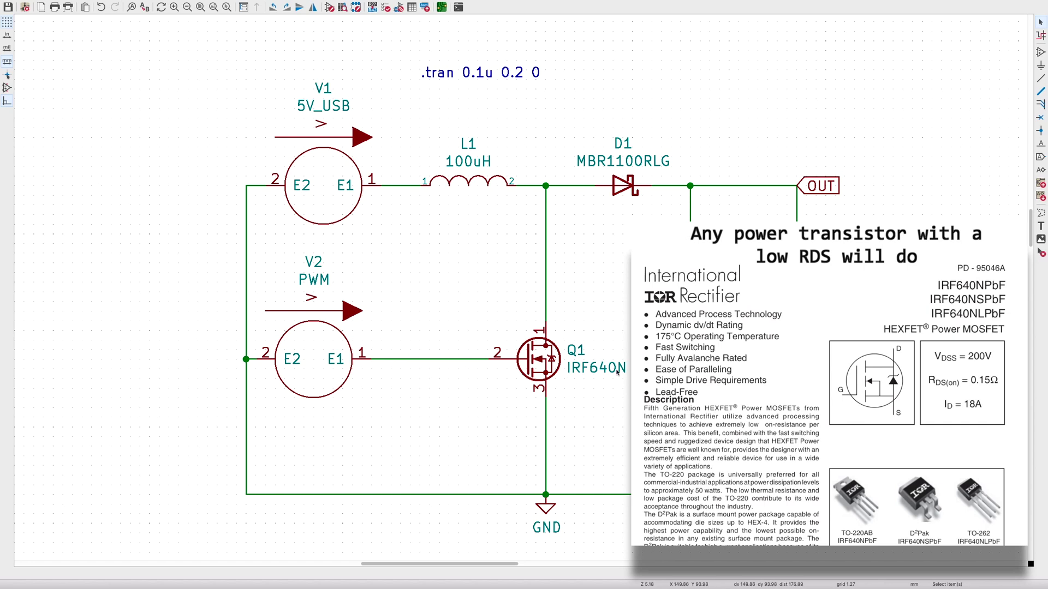
double_click(538, 359)
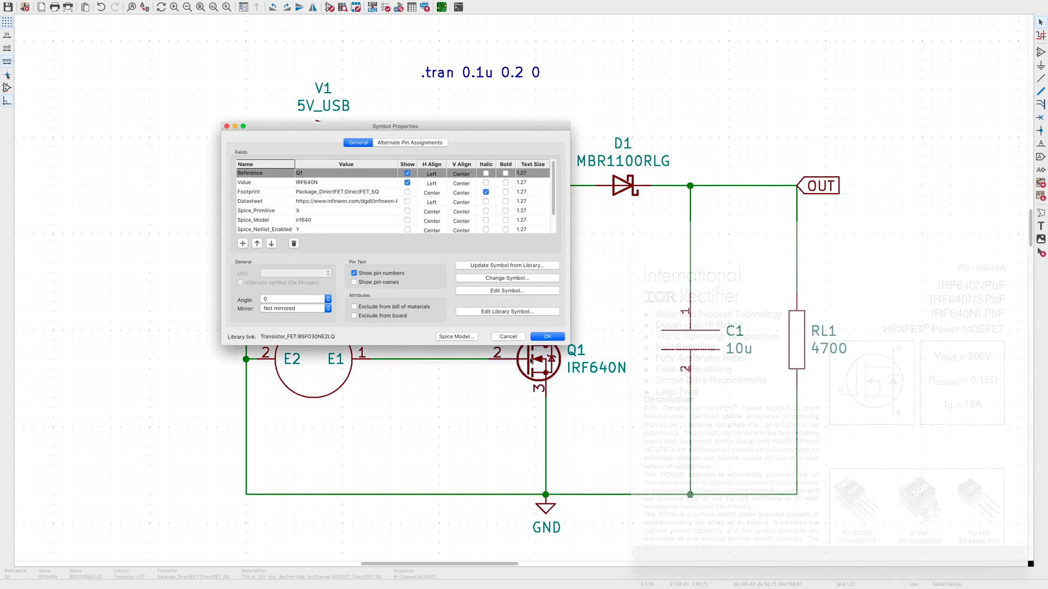
click(455, 337)
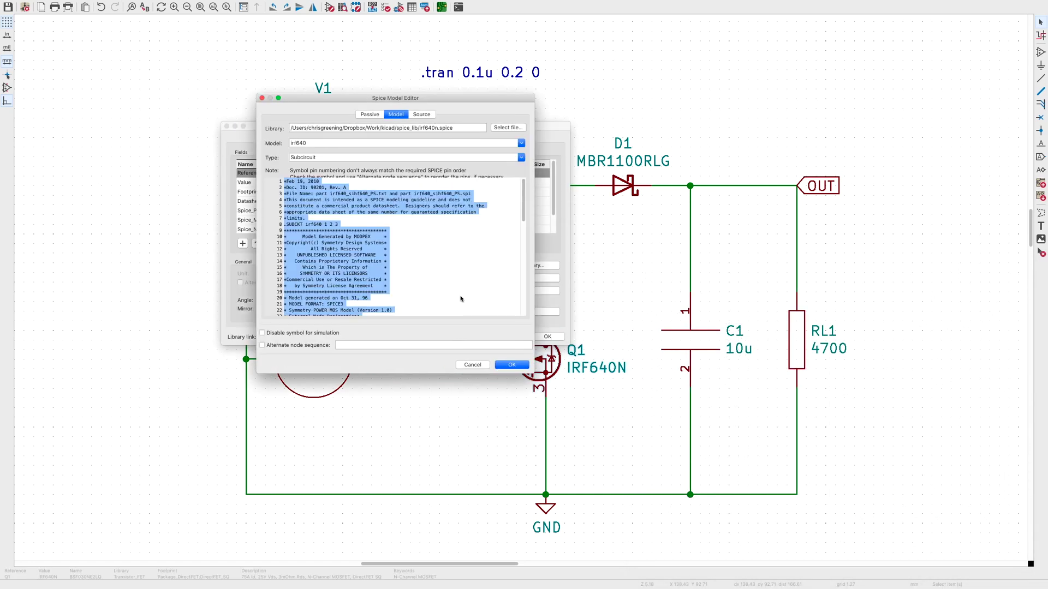
click(479, 366)
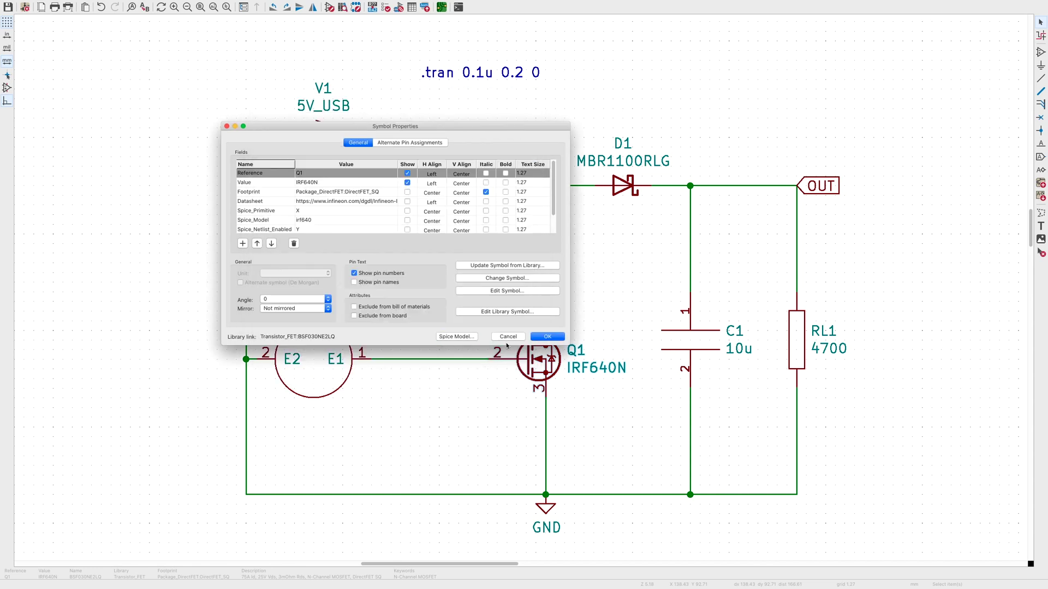
click(507, 337)
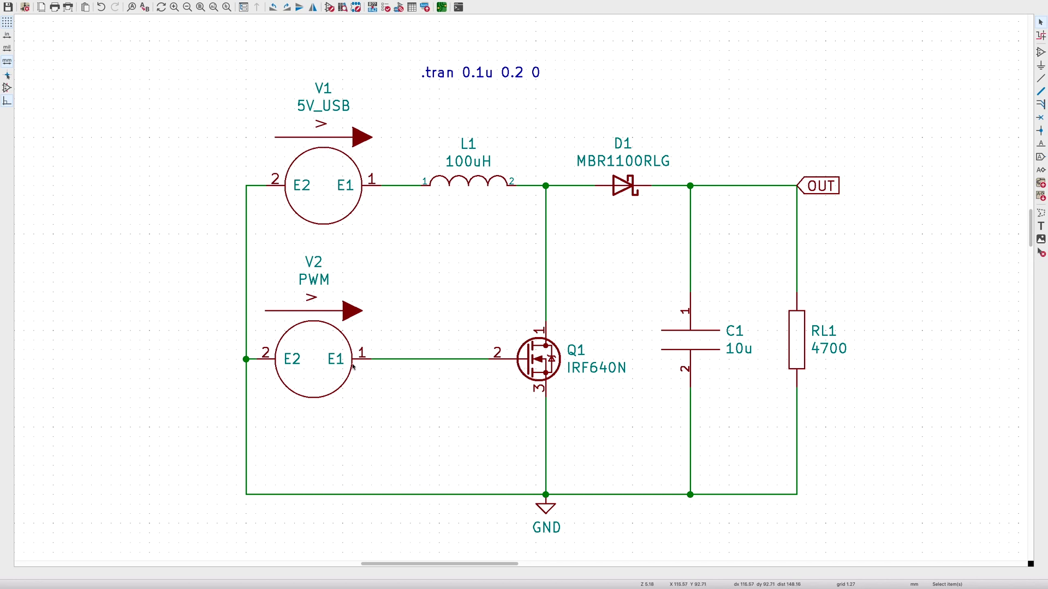
Review PWM source V2's pulse settings: 25u period and 12.5u pulse width.
double_click(314, 323)
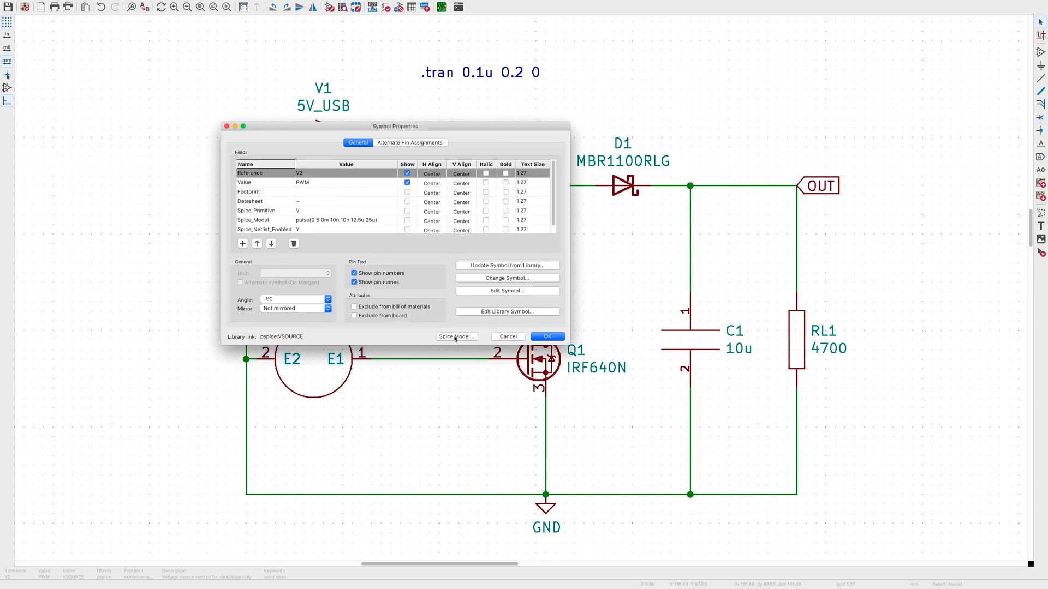
click(456, 337)
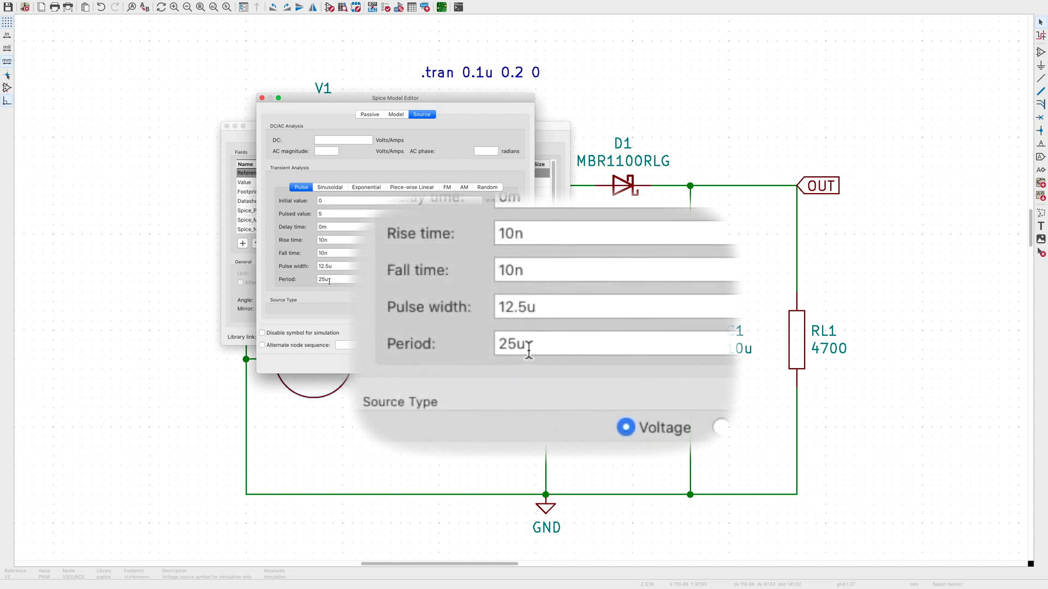
drag(547, 349, 494, 346)
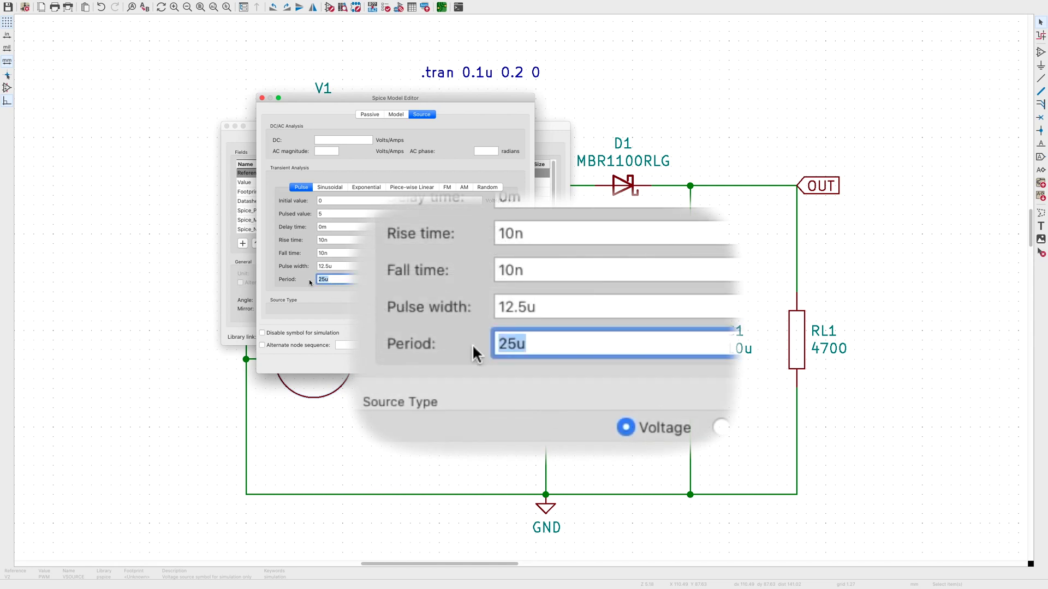
drag(538, 305, 481, 305)
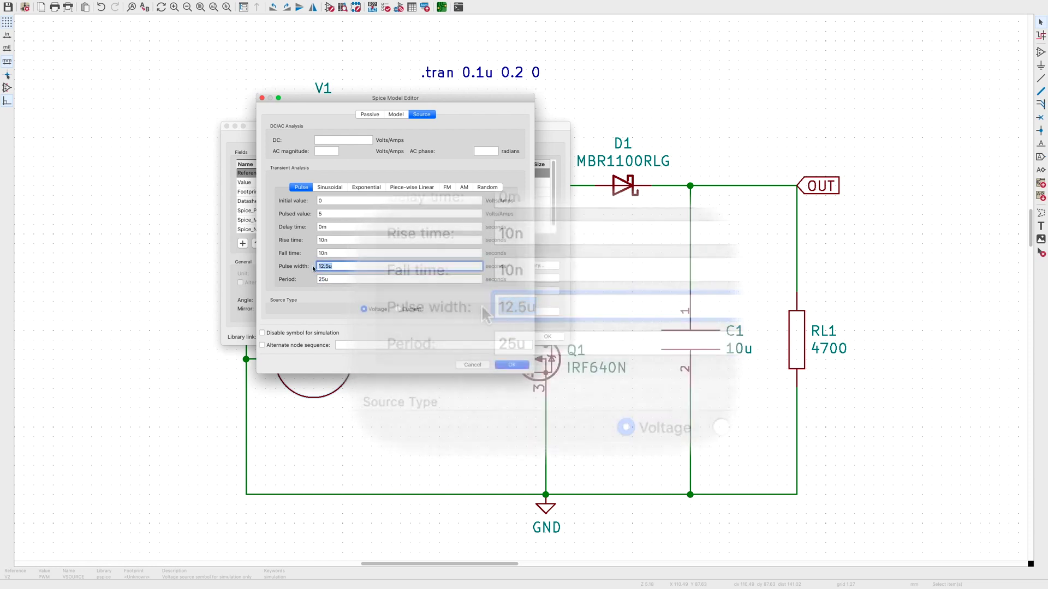
click(515, 361)
click(547, 337)
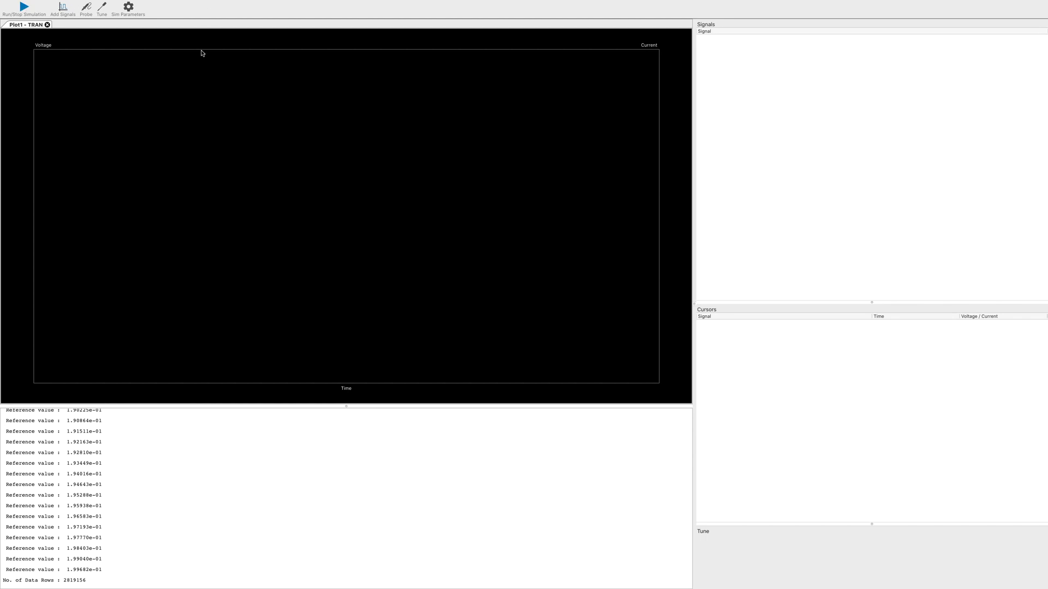
Plot the output voltage V(OUT) in the transient plot.
click(65, 12)
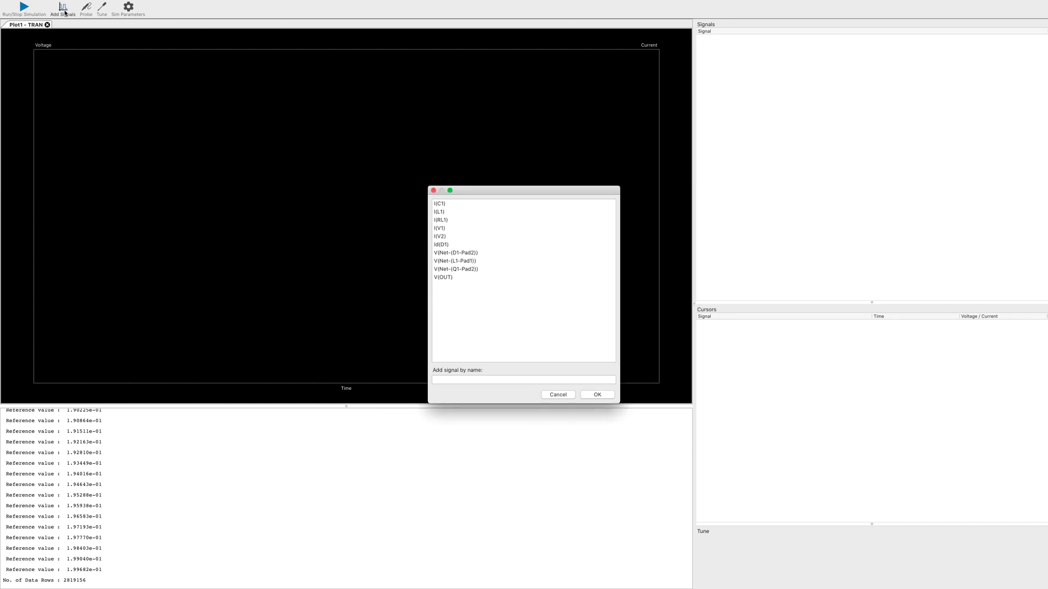
double_click(437, 278)
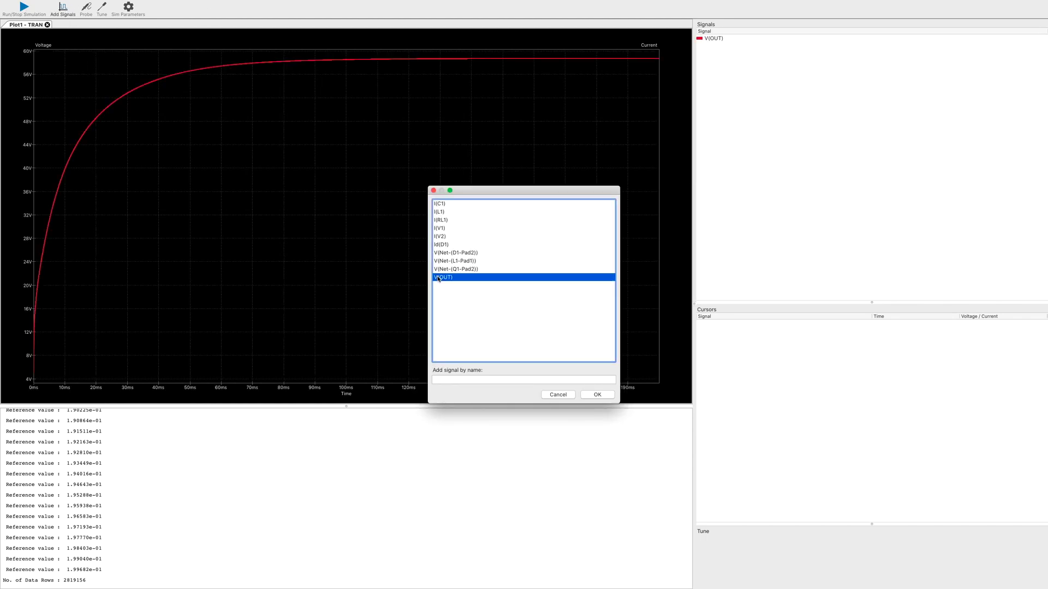
click(592, 398)
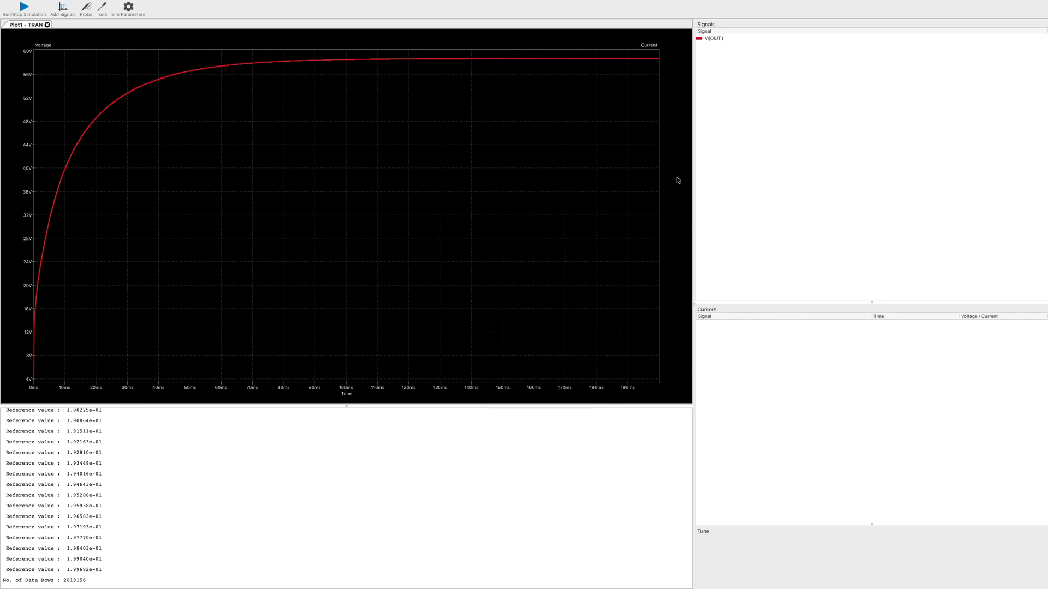
Attach a cursor to V(OUT) and move it to about 136 ms, reading 58.65 V.
right_click(712, 40)
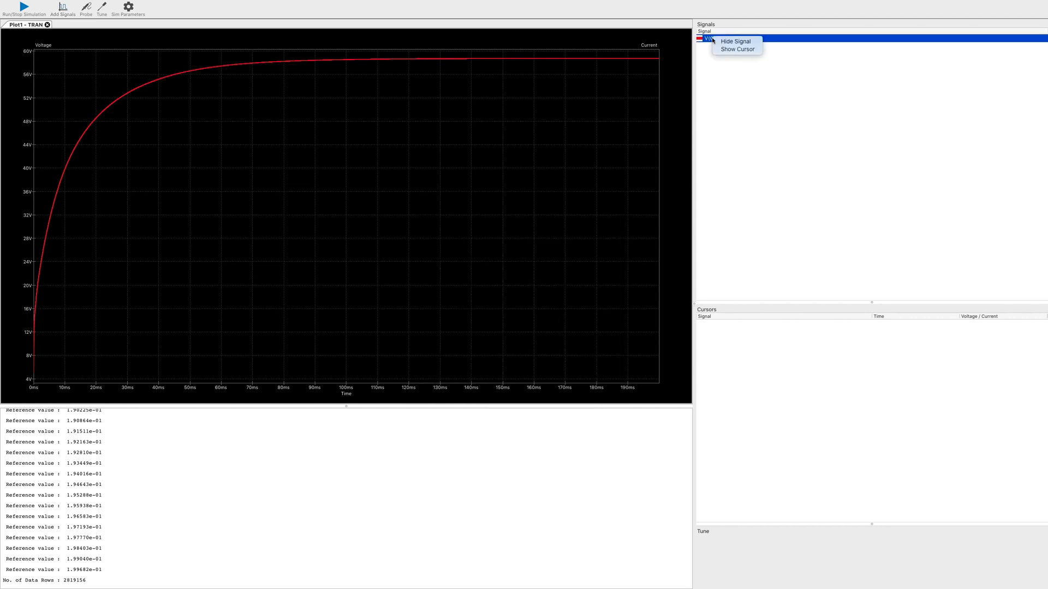
click(737, 51)
mouse_move(346, 194)
mouse_down()
mouse_move(575, 177)
mouse_move(437, 174)
mouse_move(457, 176)
mouse_up()
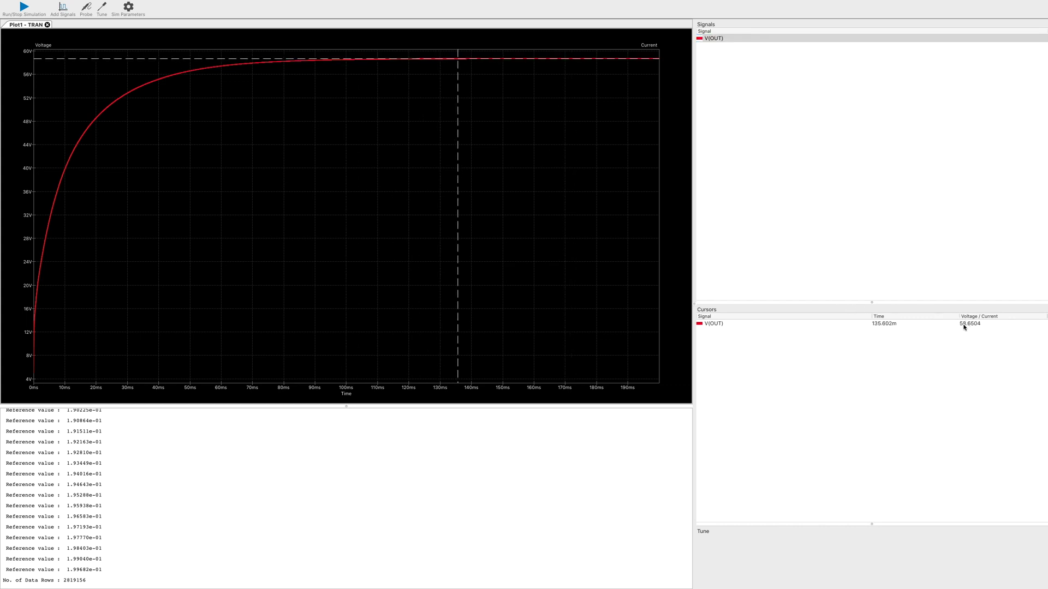
Change V2's Spice pulse width to 10u, keeping the 25u period.
key(ctrl+Left)
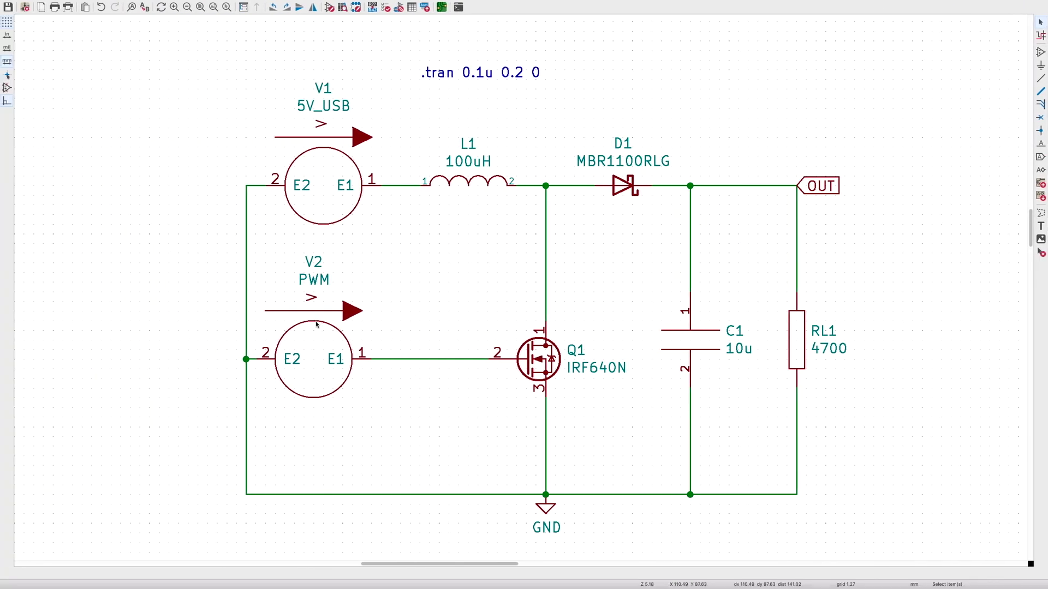
double_click(316, 326)
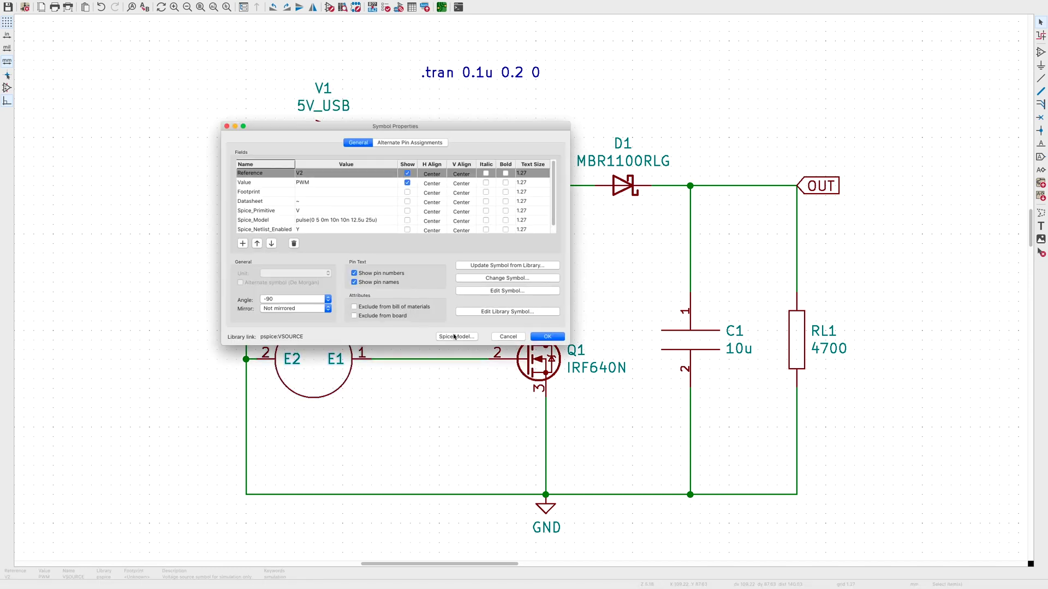
click(454, 337)
click(328, 266)
key(BackSpace)
key(BackSpace)
key(BackSpace)
key(BackSpace)
text(10u)
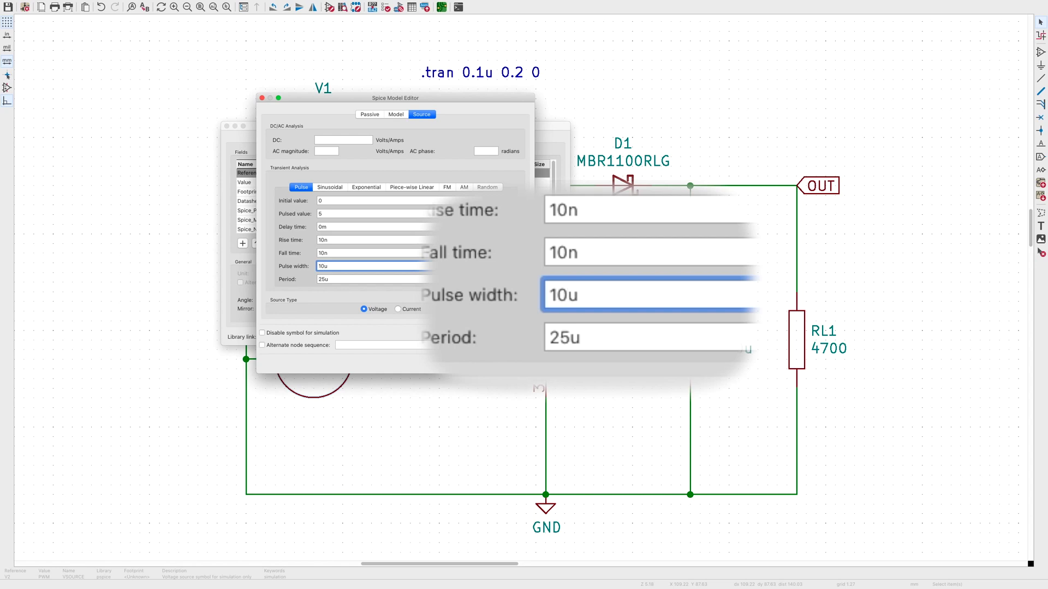
click(515, 368)
click(547, 336)
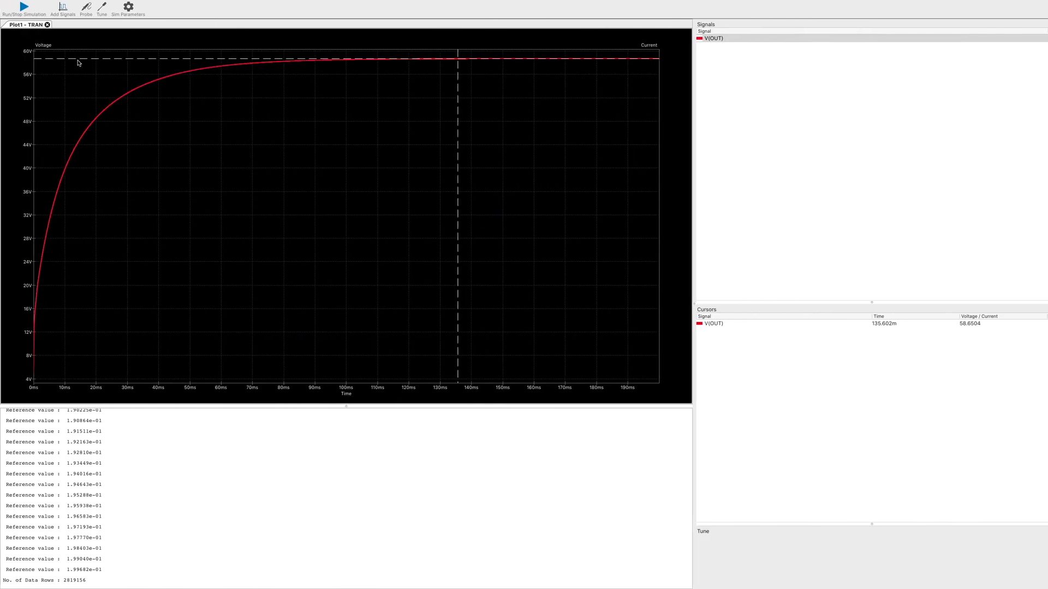
Rerun the simulation with the 10u pulse, then plot load current I(RL1) with a cursor.
click(25, 8)
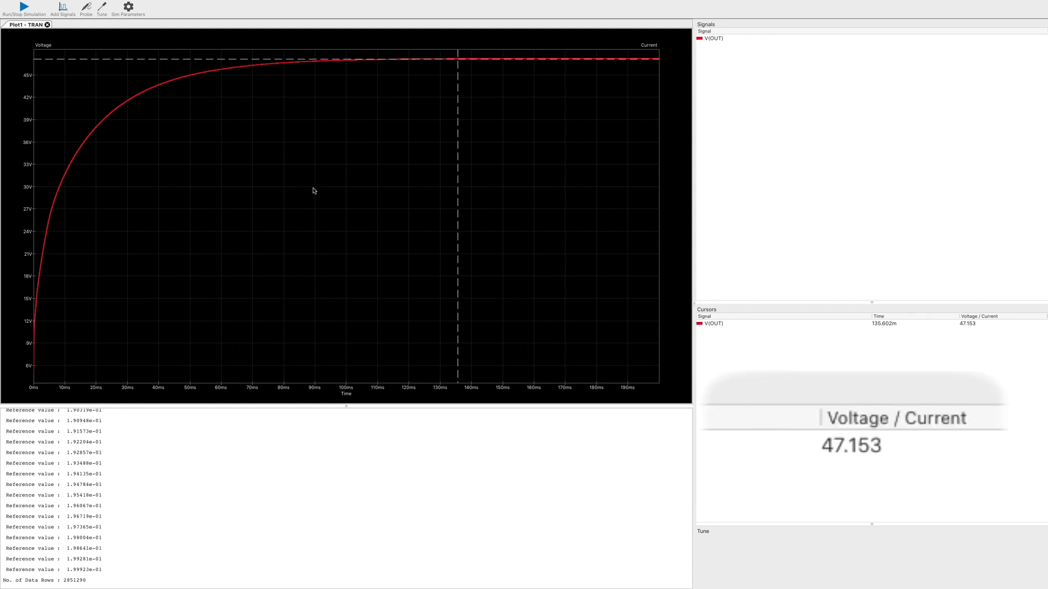
click(63, 9)
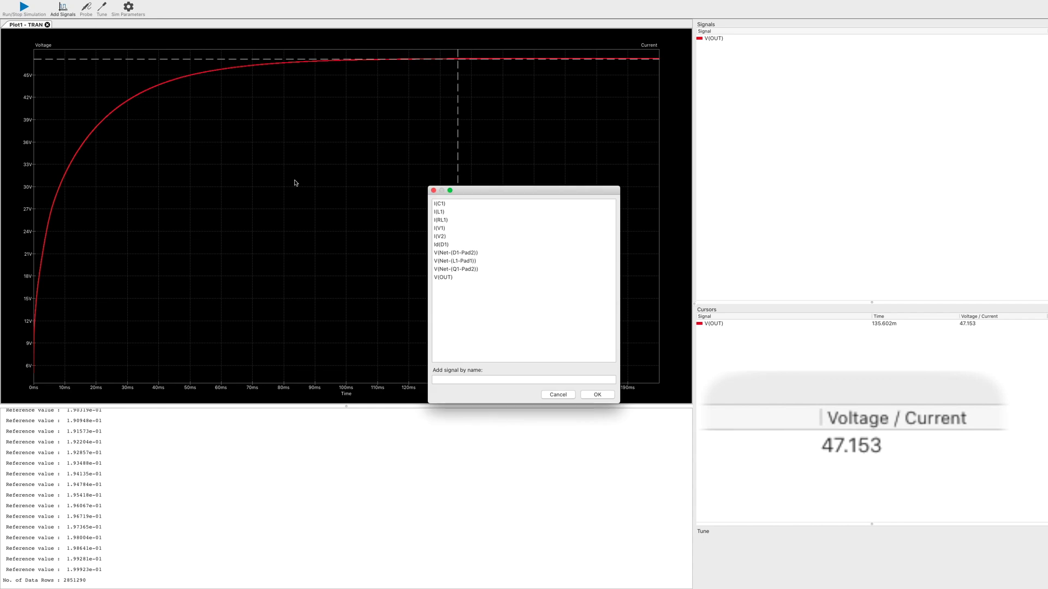
double_click(441, 222)
click(597, 394)
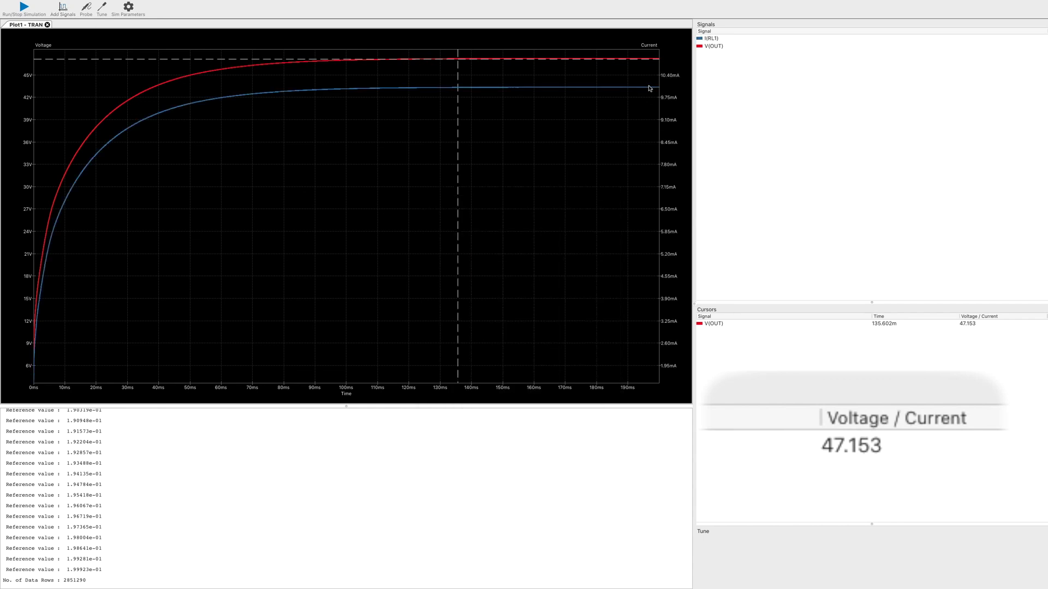
right_click(710, 39)
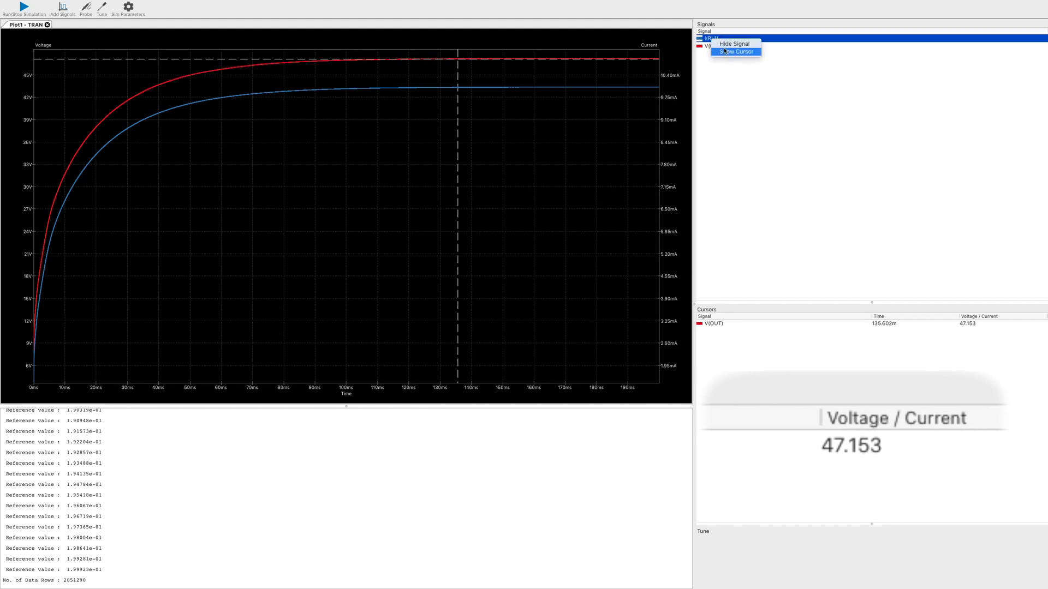
click(724, 50)
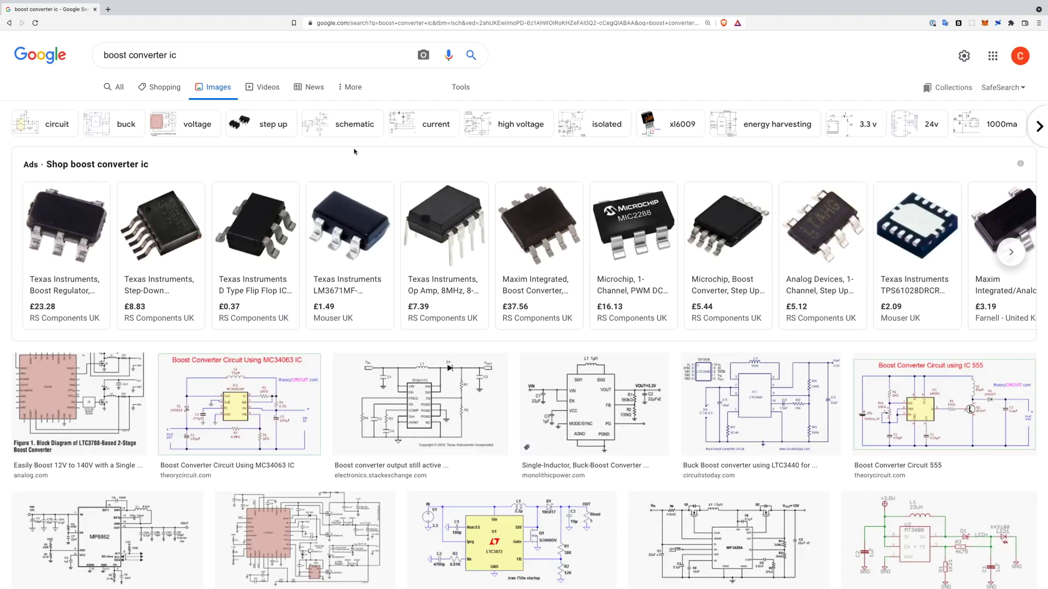
scroll(354, 151, down, 1)
scroll(354, 151, down, 2)
scroll(353, 151, down, 2)
scroll(353, 151, down, 1)
scroll(354, 151, down, 1)
scroll(354, 151, down, 2)
scroll(353, 151, down, 1)
scroll(354, 151, down, 2)
scroll(354, 151, down, 2)
scroll(354, 151, down, 2)
scroll(354, 152, down, 2)
scroll(354, 151, down, 1)
scroll(354, 151, down, 2)
scroll(353, 151, down, 2)
scroll(354, 151, down, 1)
scroll(354, 151, down, 2)
scroll(354, 151, down, 1)
scroll(354, 152, down, 2)
scroll(355, 151, down, 2)
scroll(354, 152, down, 2)
scroll(354, 152, down, 1)
scroll(354, 152, down, 2)
scroll(353, 151, down, 1)
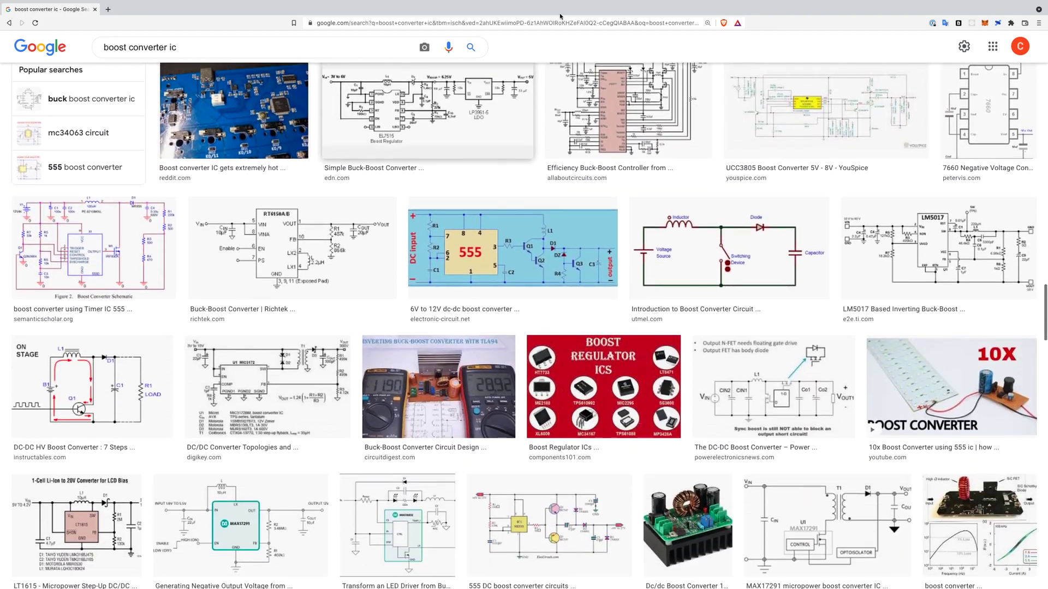